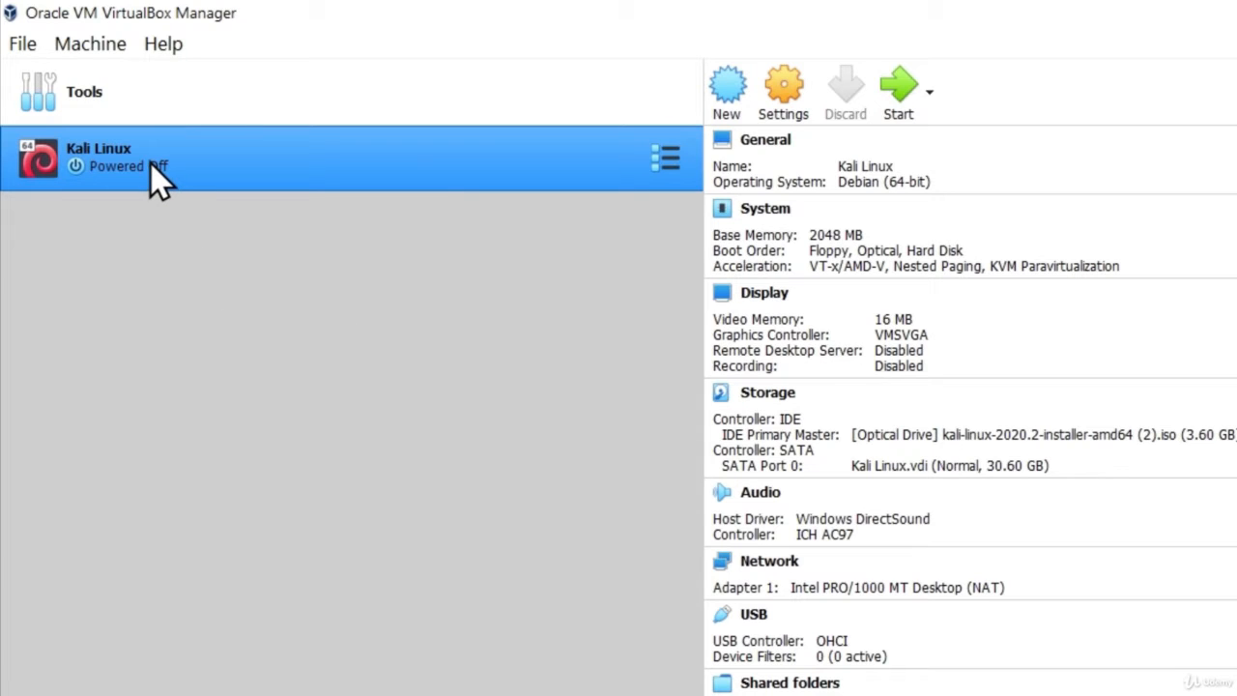
Start the powered-off Kali Linux virtual machine from VirtualBox Manager.
left_click(897, 83)
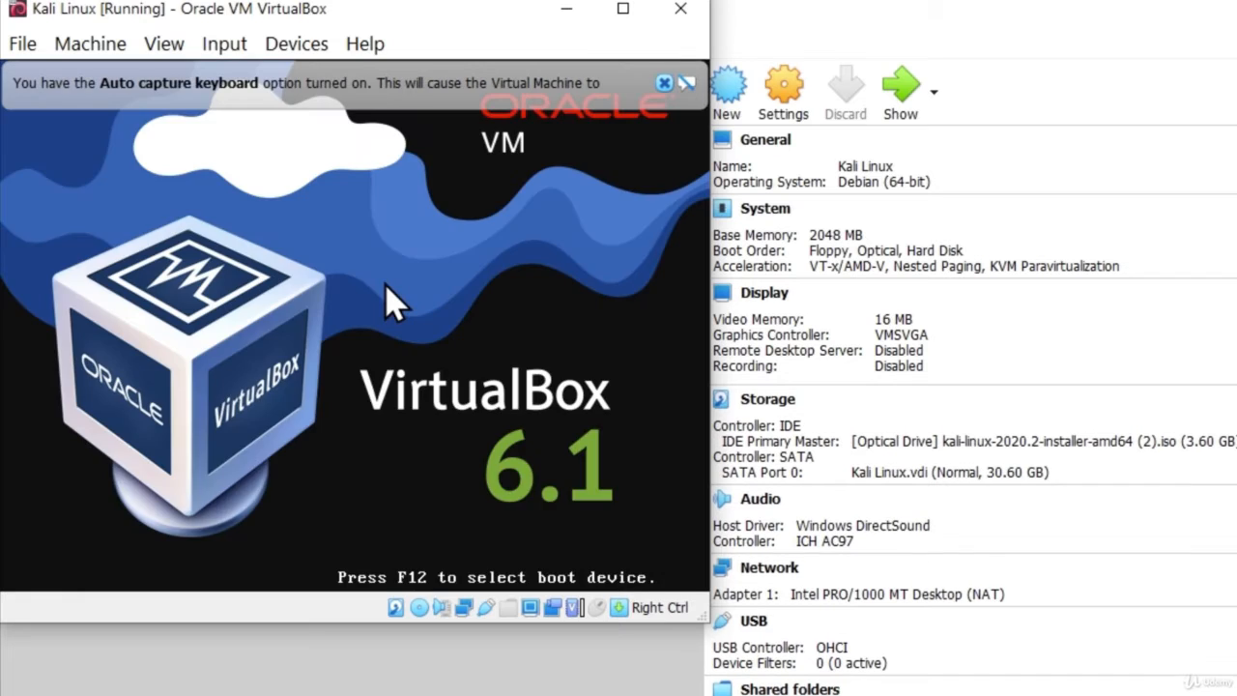
Dismiss the auto-capture notice, maximize the VM window, and choose 'Graphical install'.
left_click(664, 83)
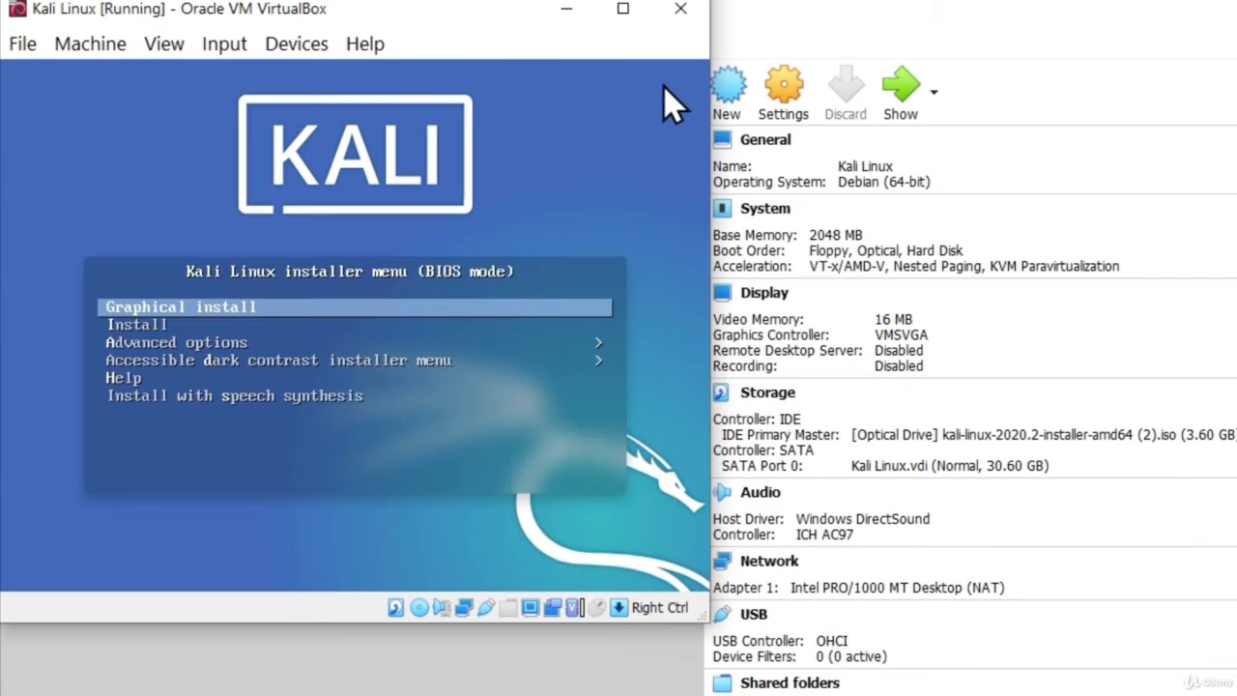
left_click(621, 10)
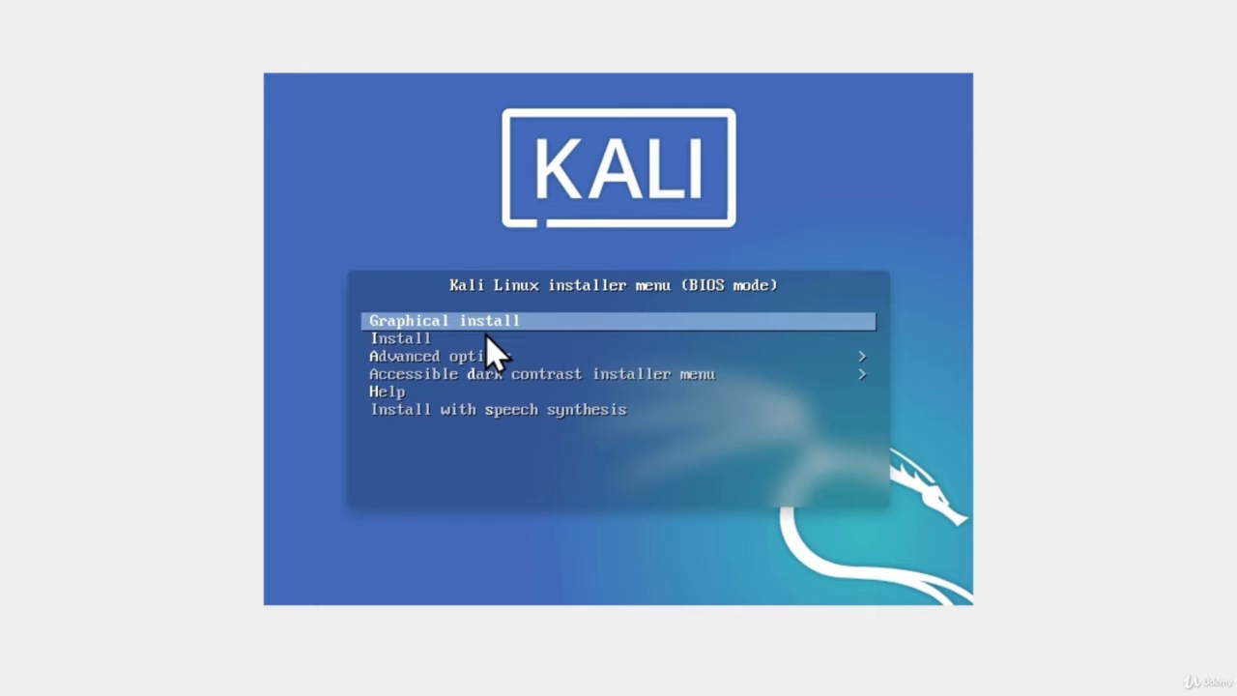
key("Return")
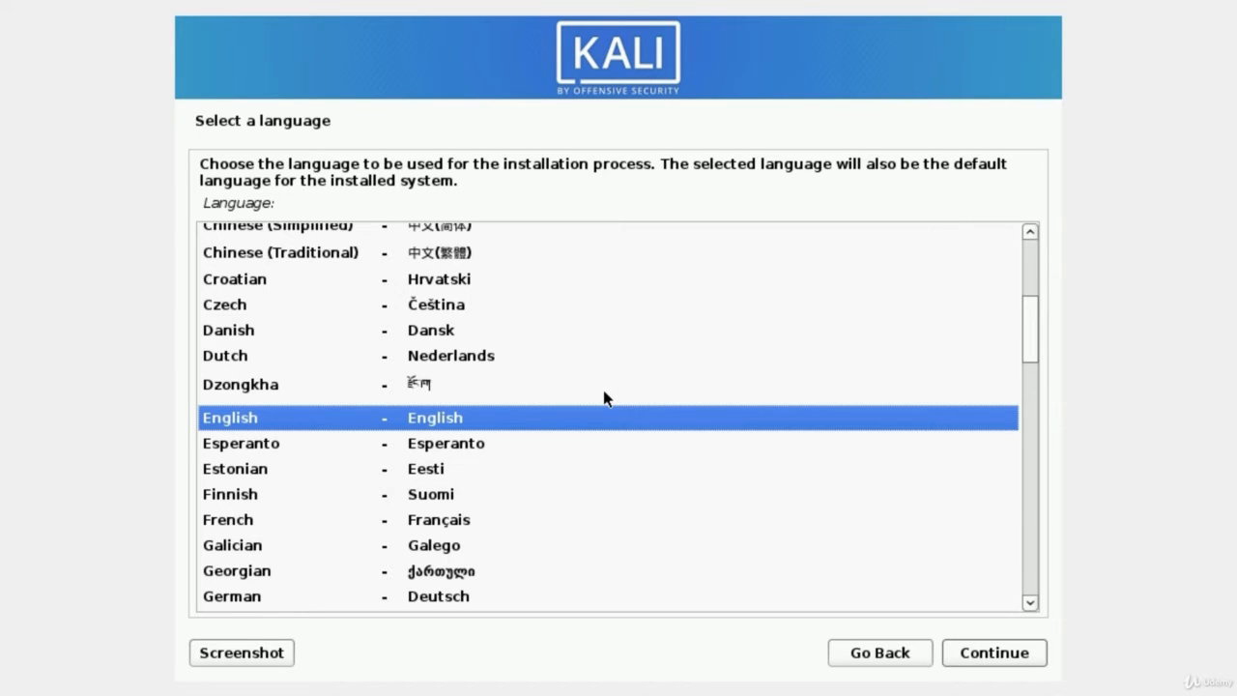
Select English as the installation language and continue.
left_click(233, 448)
left_click(238, 420)
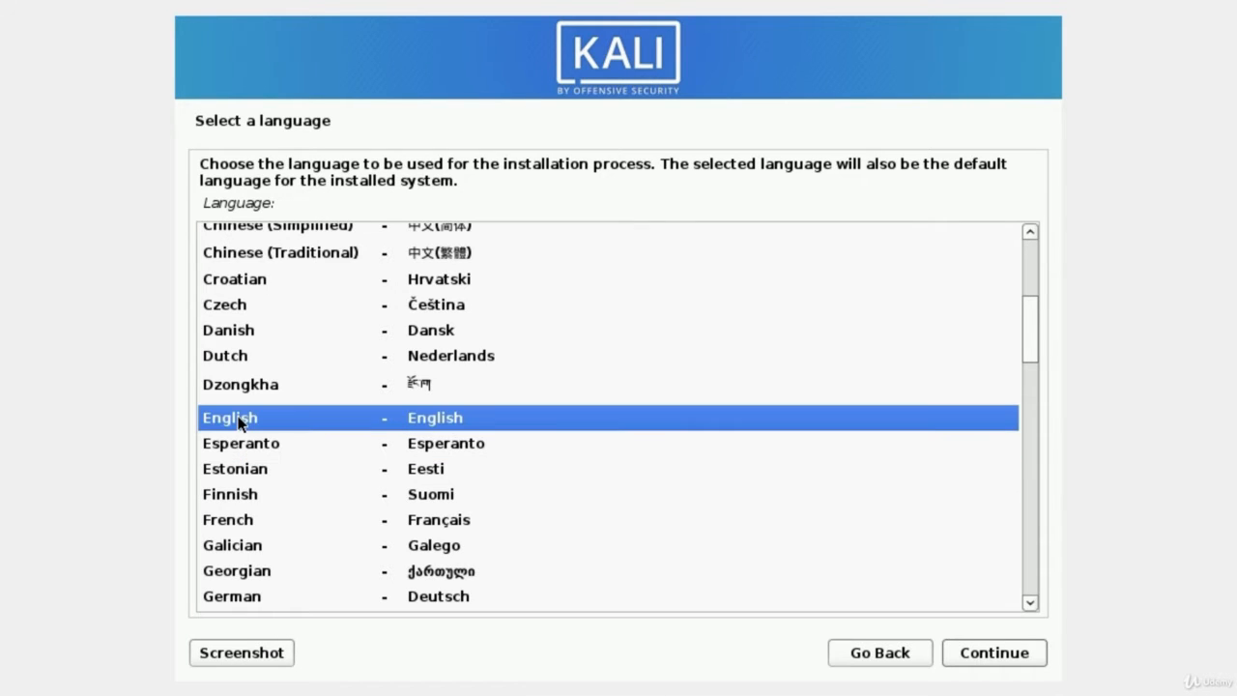
left_click(981, 653)
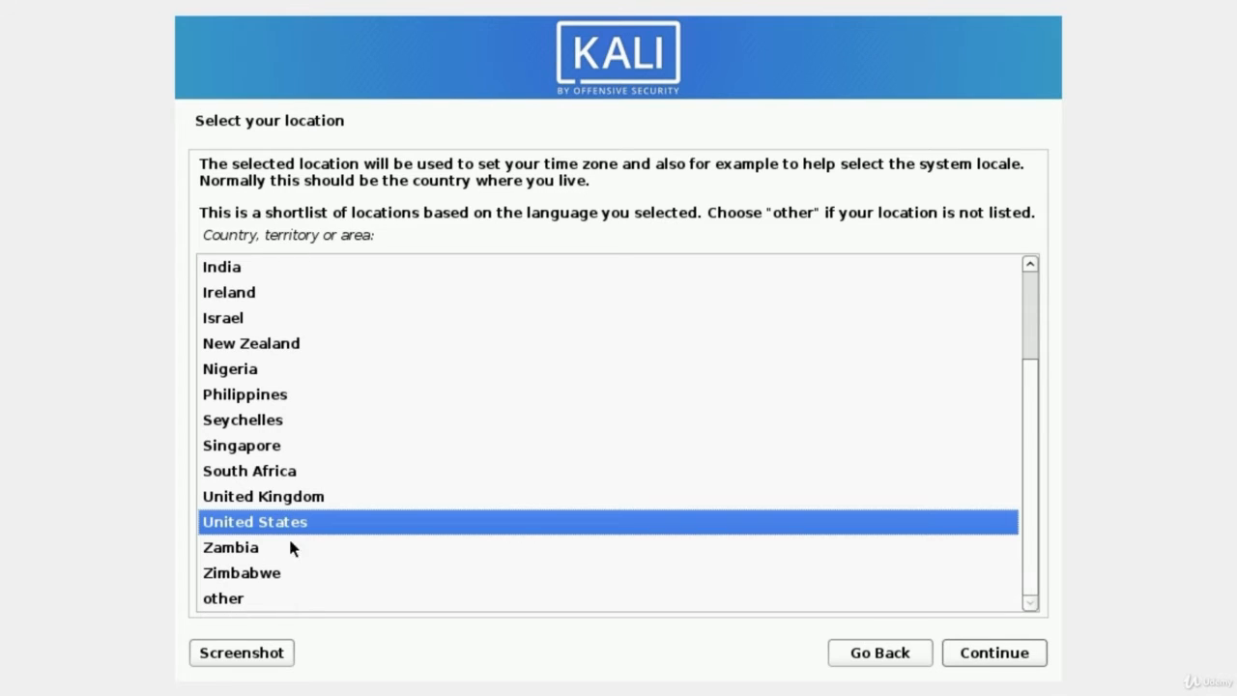
Accept United States as the location and the American English keymap.
left_click(1004, 656)
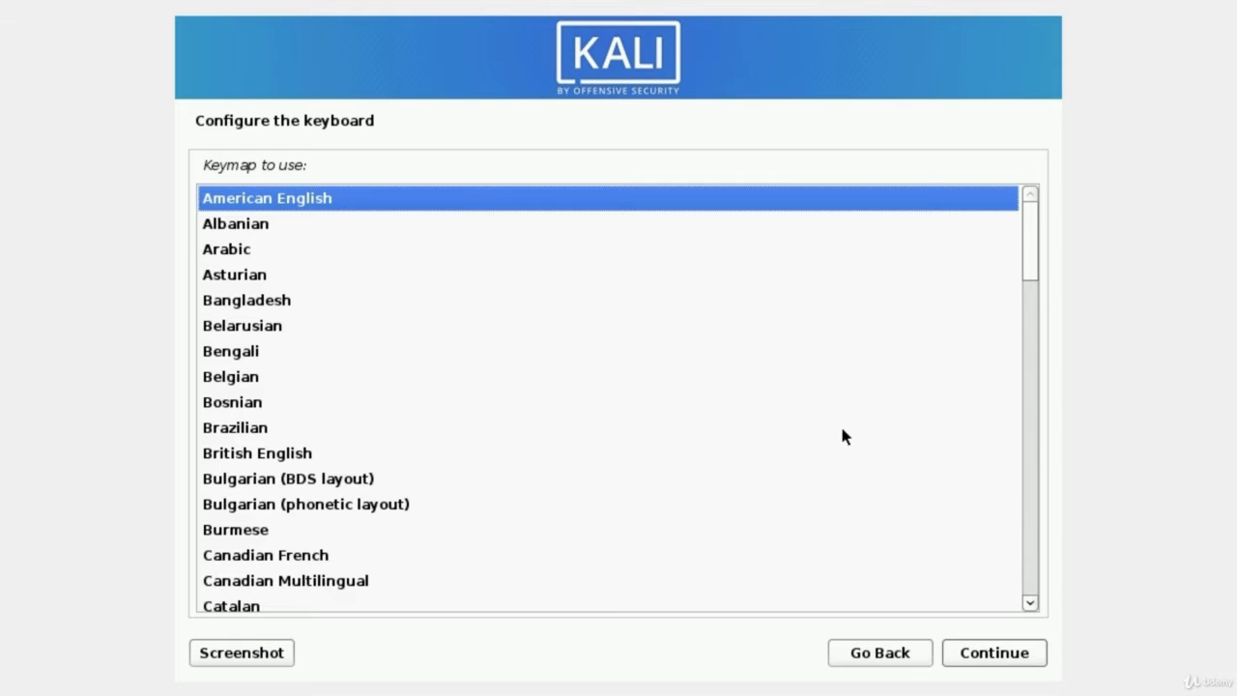
left_click(988, 663)
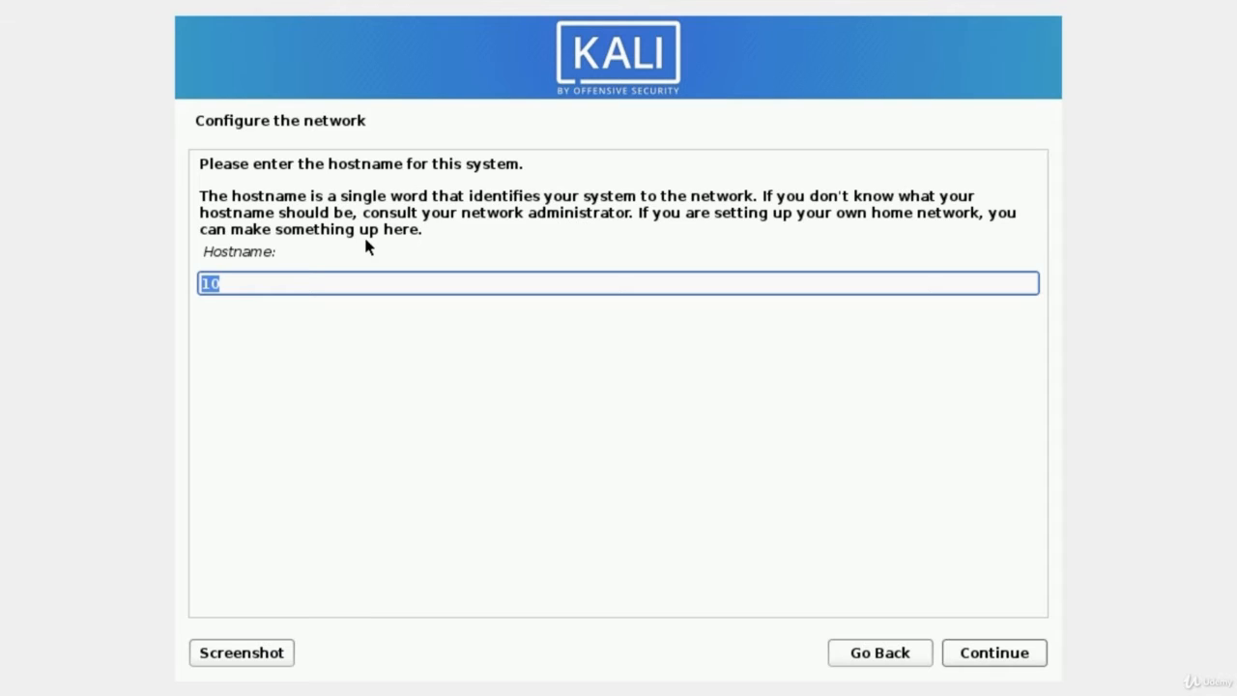
Set the hostname to 'Kali' and leave the domain name empty.
type("Kali")
left_click(996, 663)
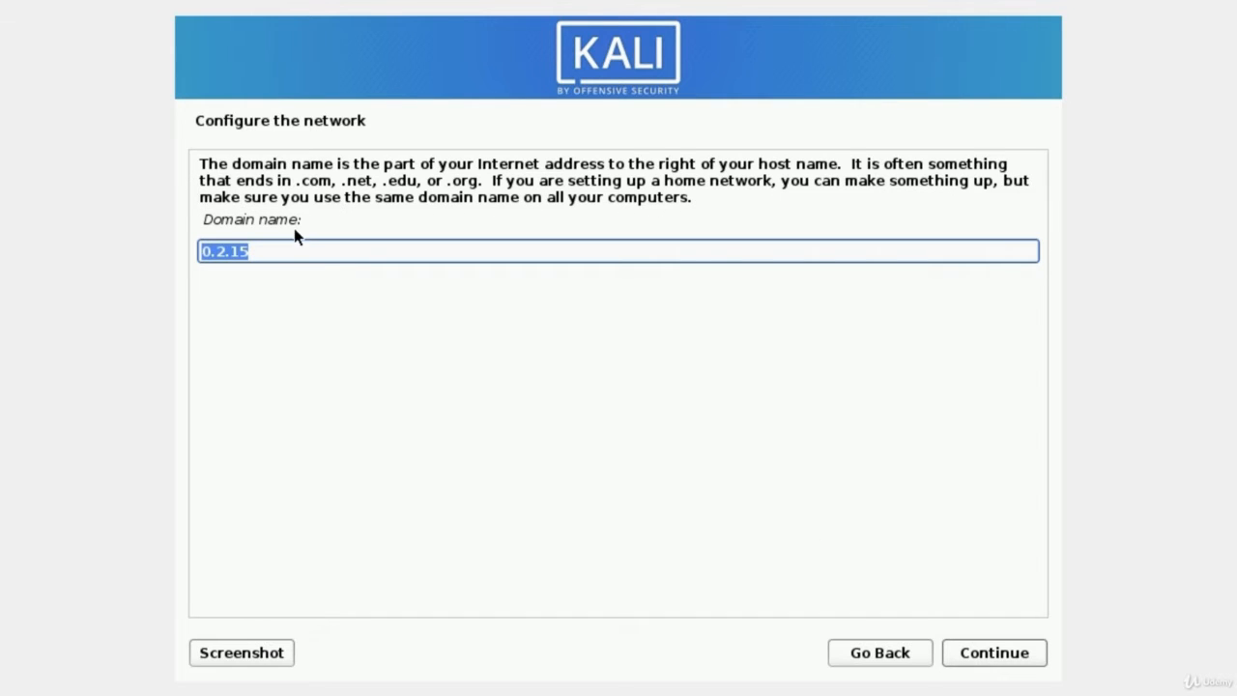
key("BackSpace")
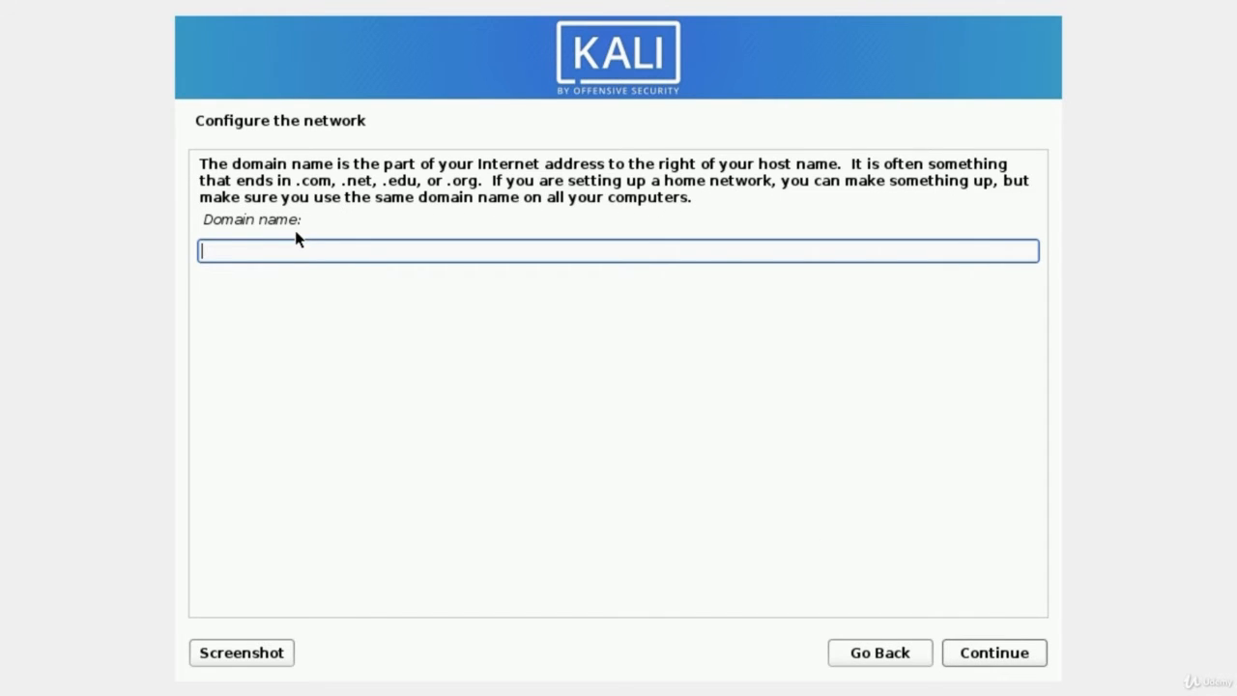
left_click(987, 660)
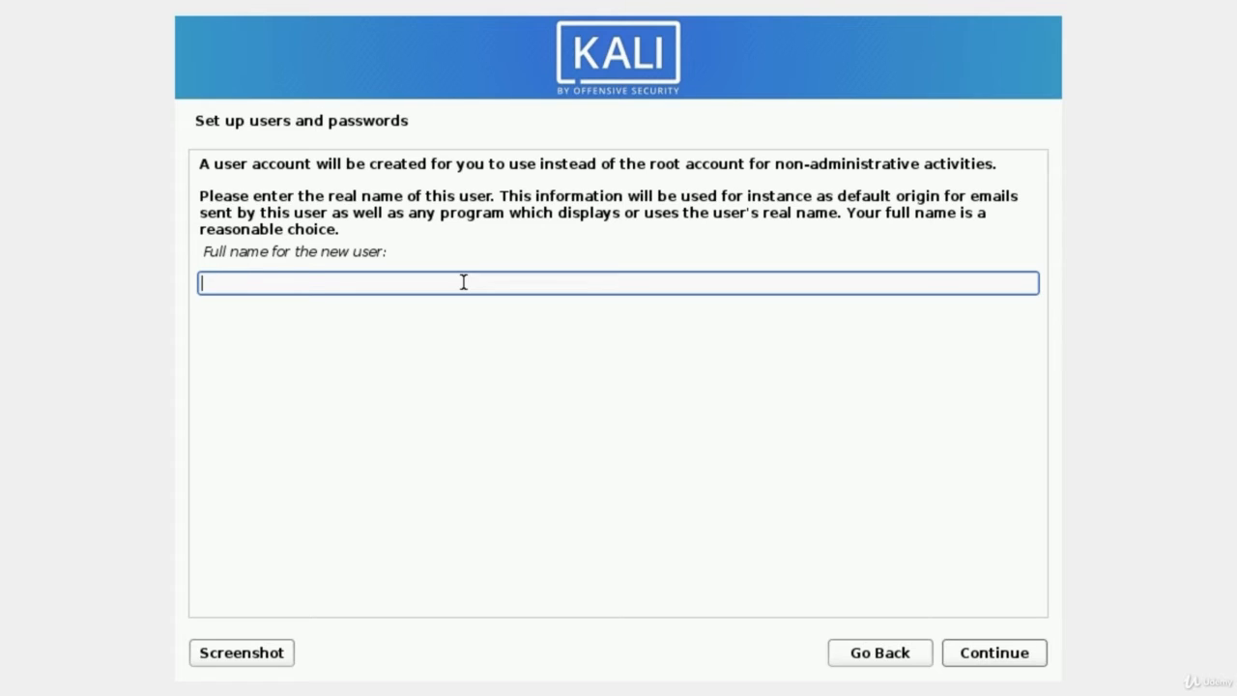
Enter the new user's full name and accept the suggested username.
type("MrHacker")
left_click(1001, 666)
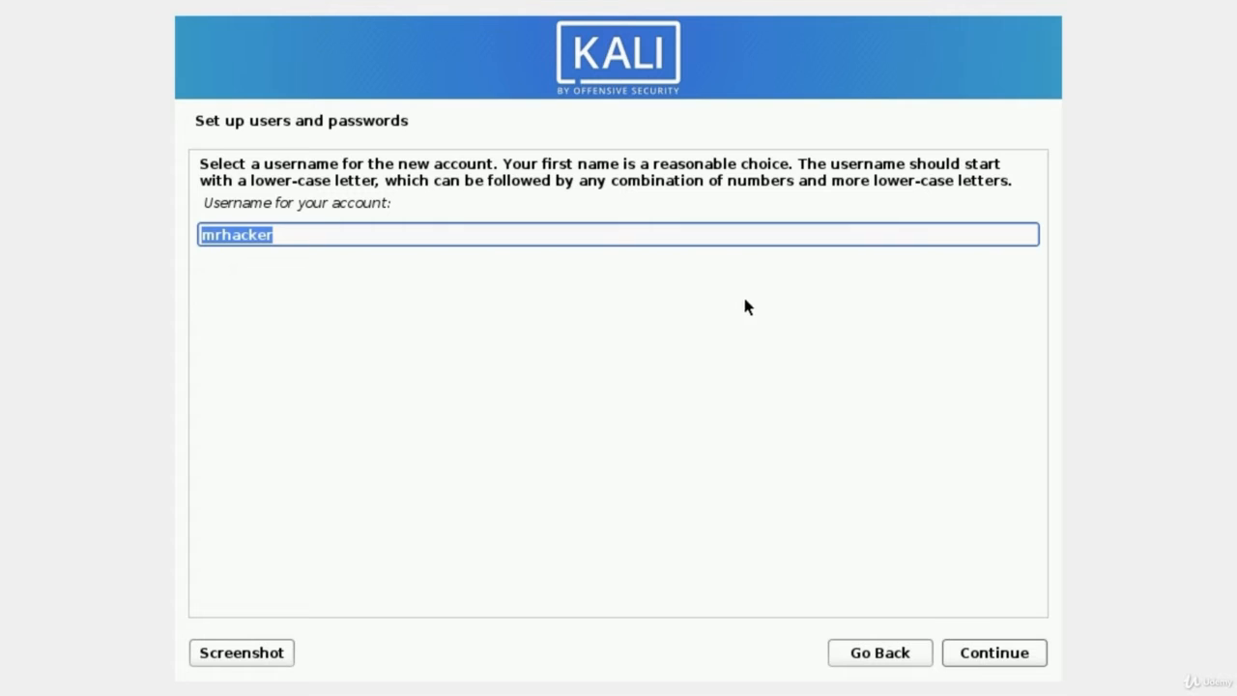
left_click(991, 661)
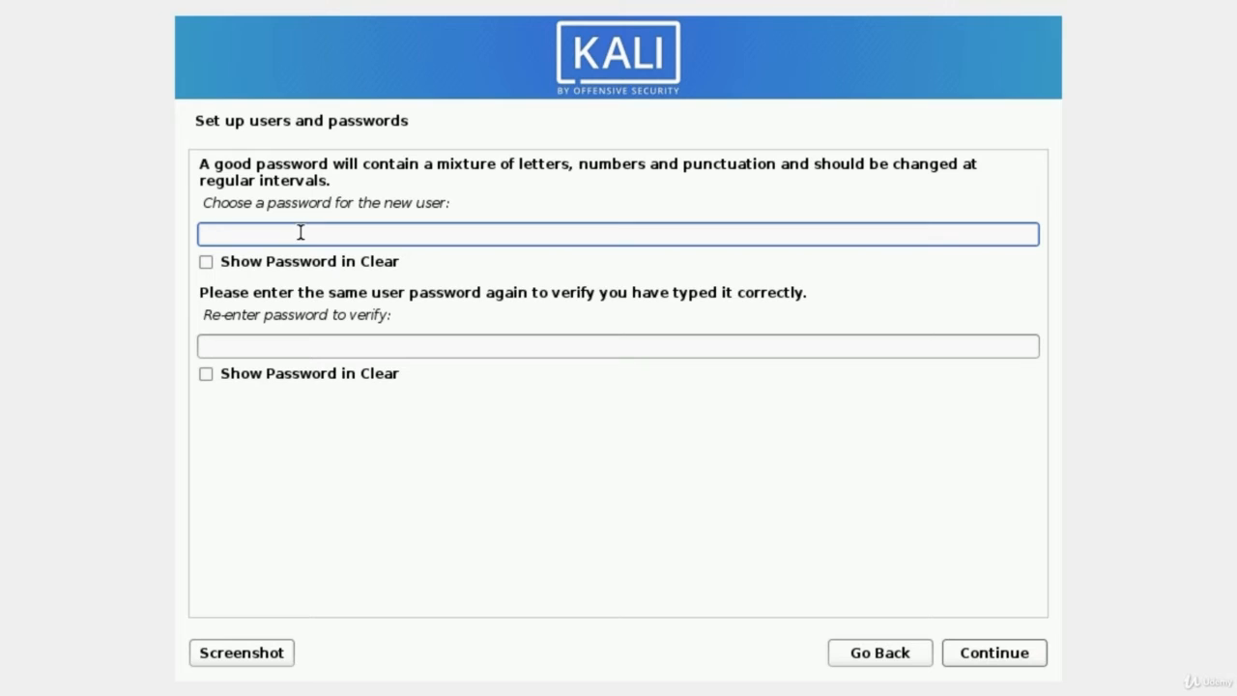
Type the user's password and re-enter it in the verify field.
type("kali")
key("BackSpace")
key("BackSpace")
key("BackSpace")
key("BackSpace")
type("kali1234")
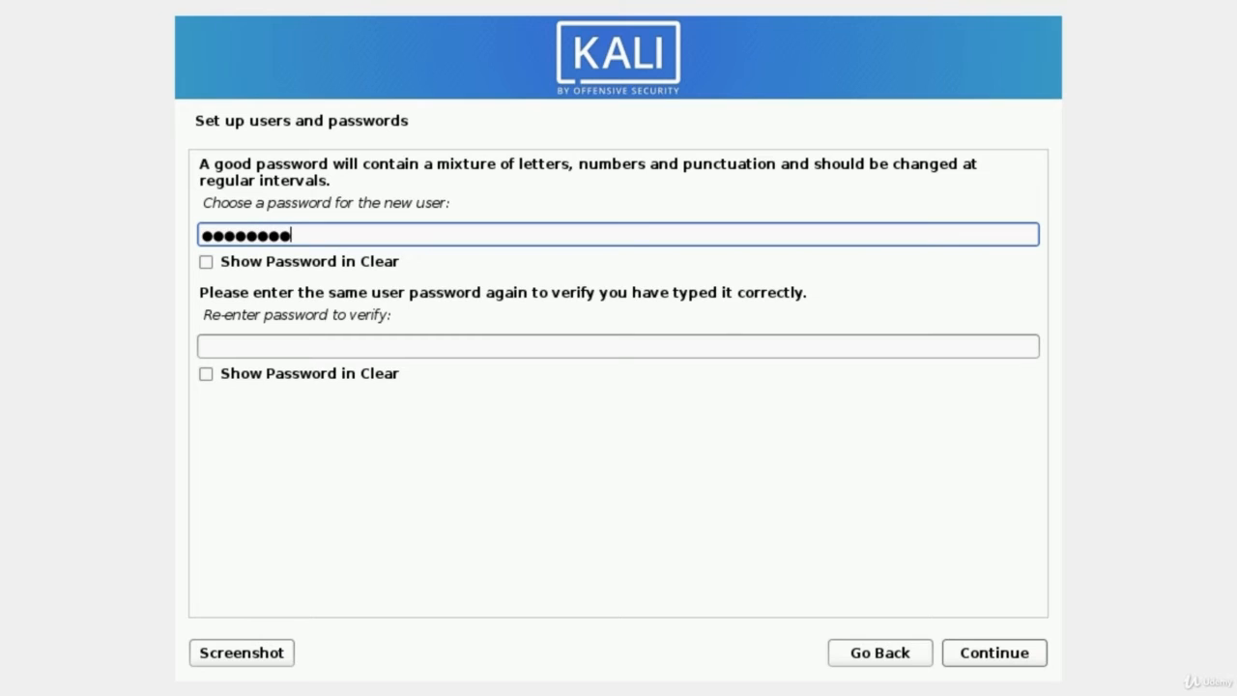
key("Tab")
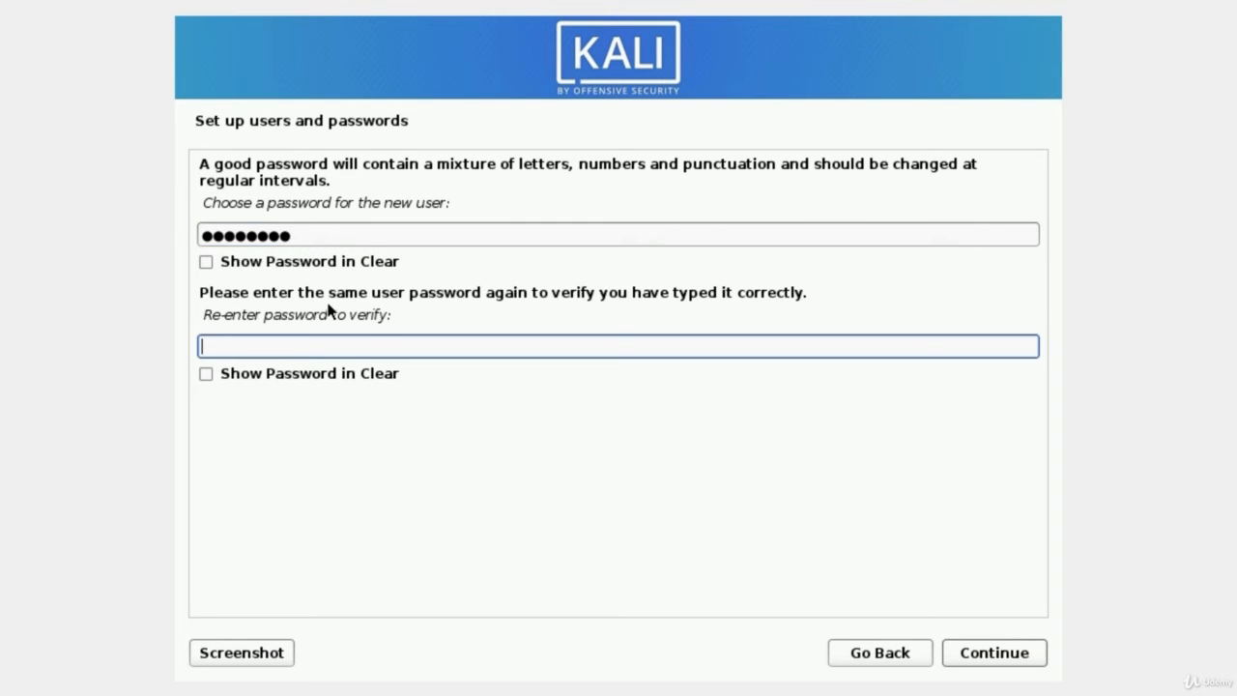
type("kali1234")
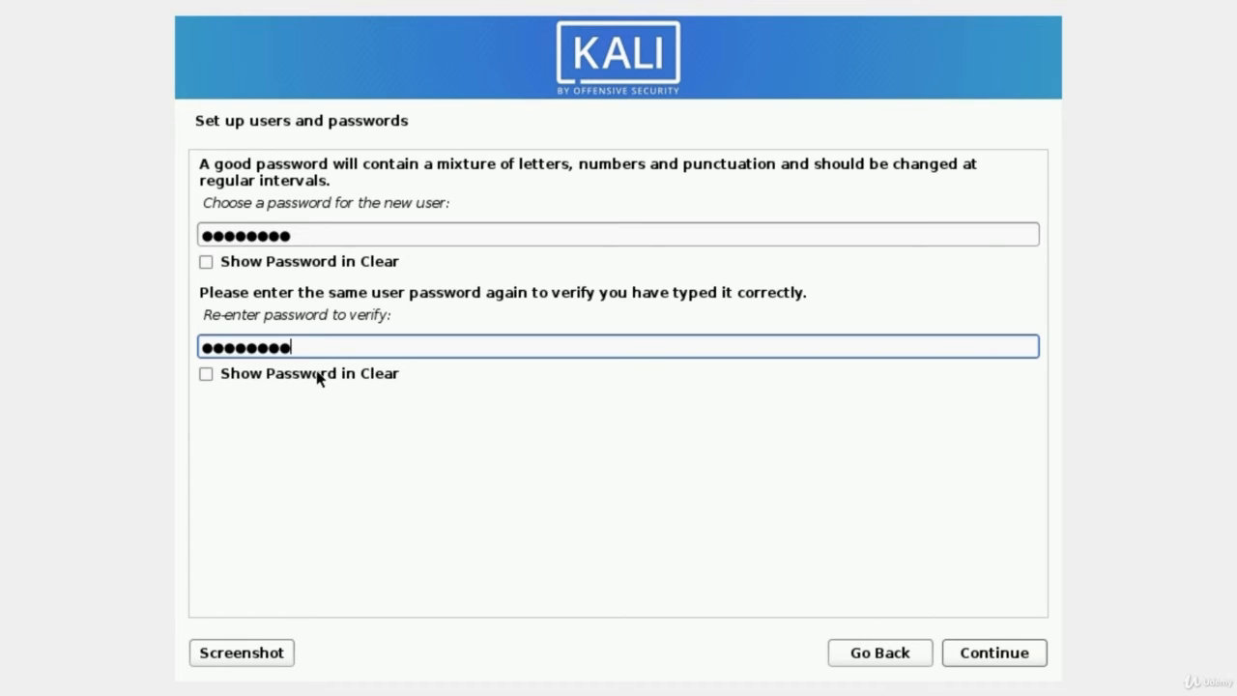
Submit the user password and keep Eastern as the time zone.
left_click(994, 656)
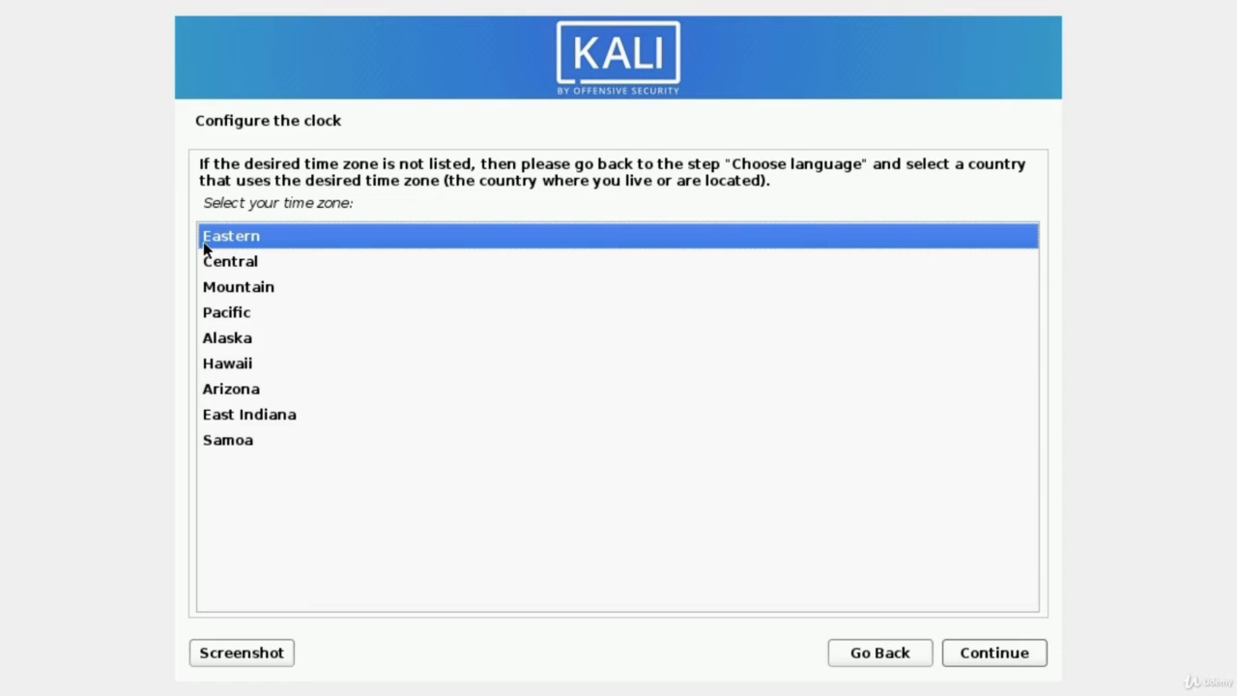
left_click(995, 661)
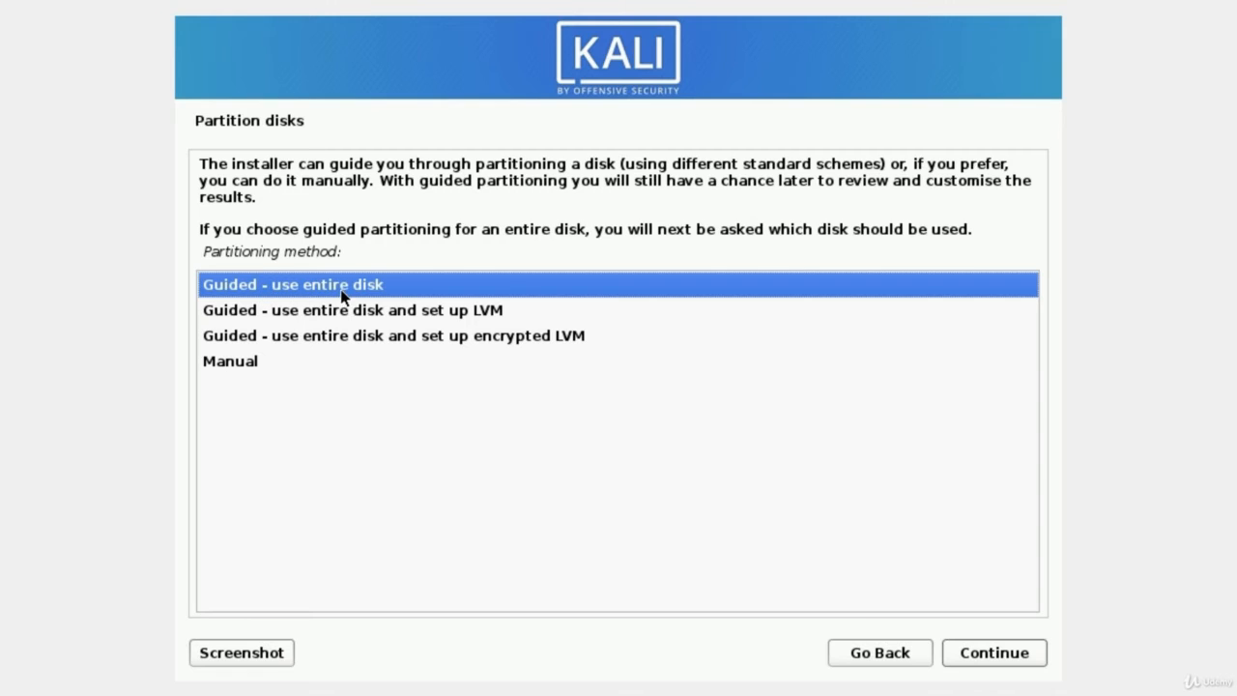
Use guided partitioning on the entire 32.9 GB VBOX HARDDISK with all files in one partition.
left_click(976, 657)
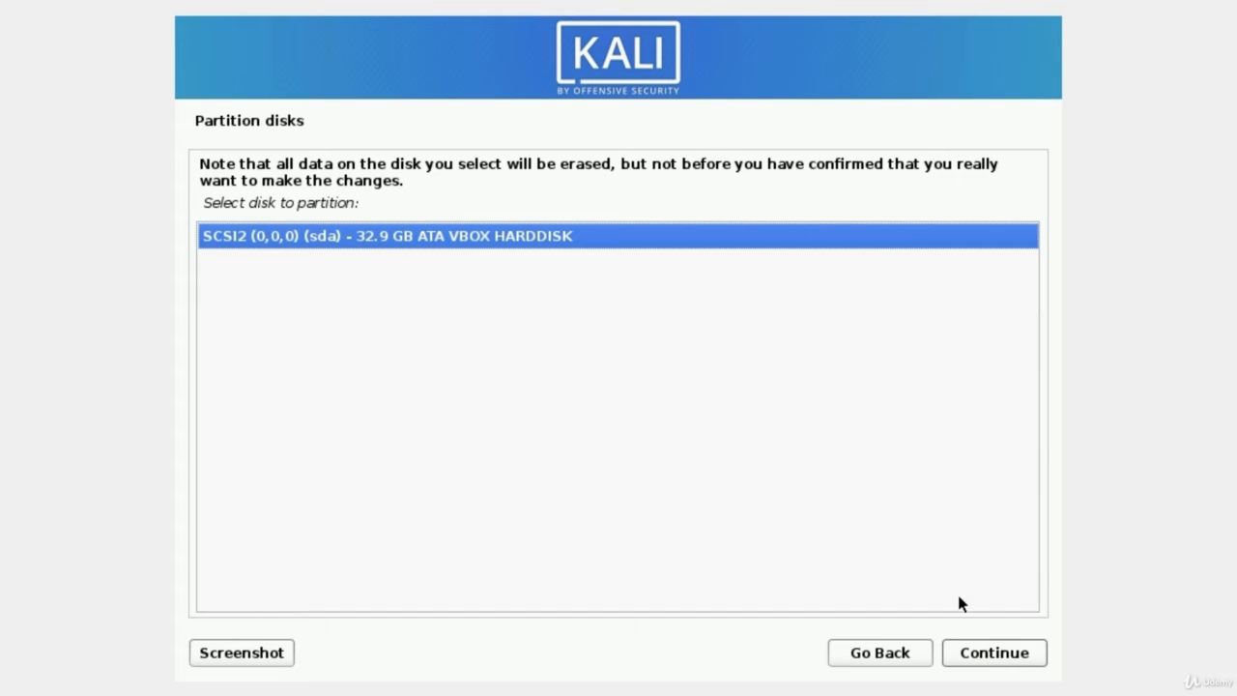
left_click(978, 654)
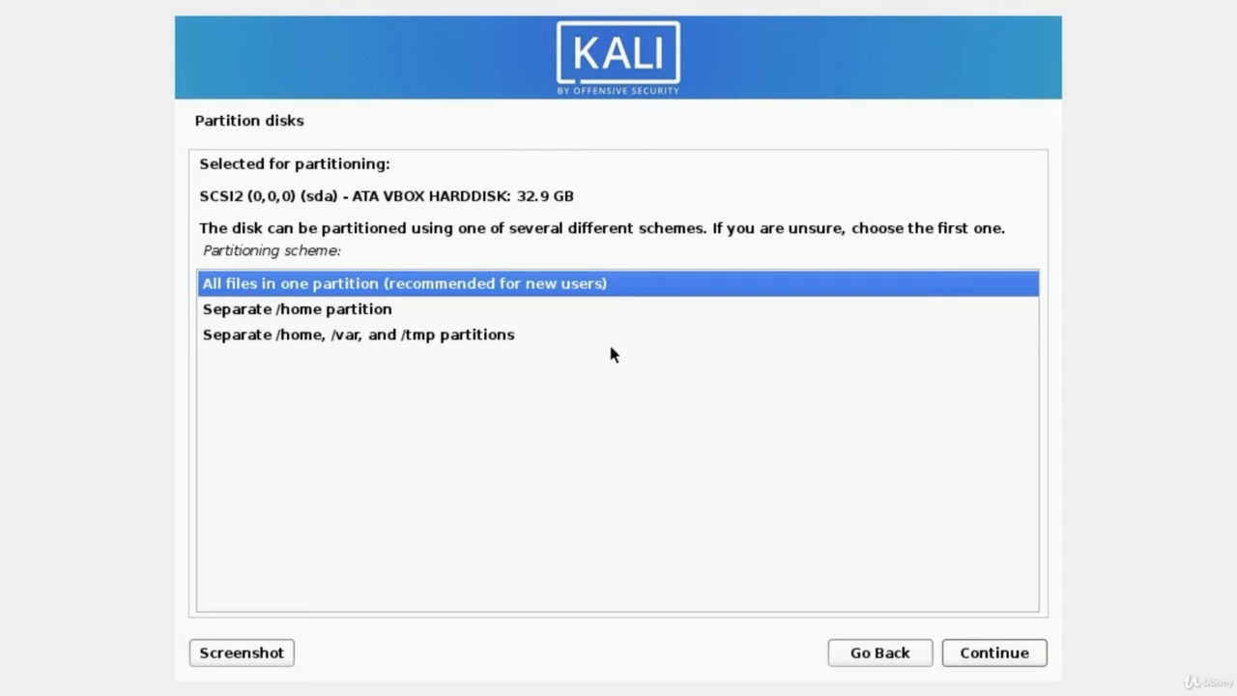
left_click(996, 660)
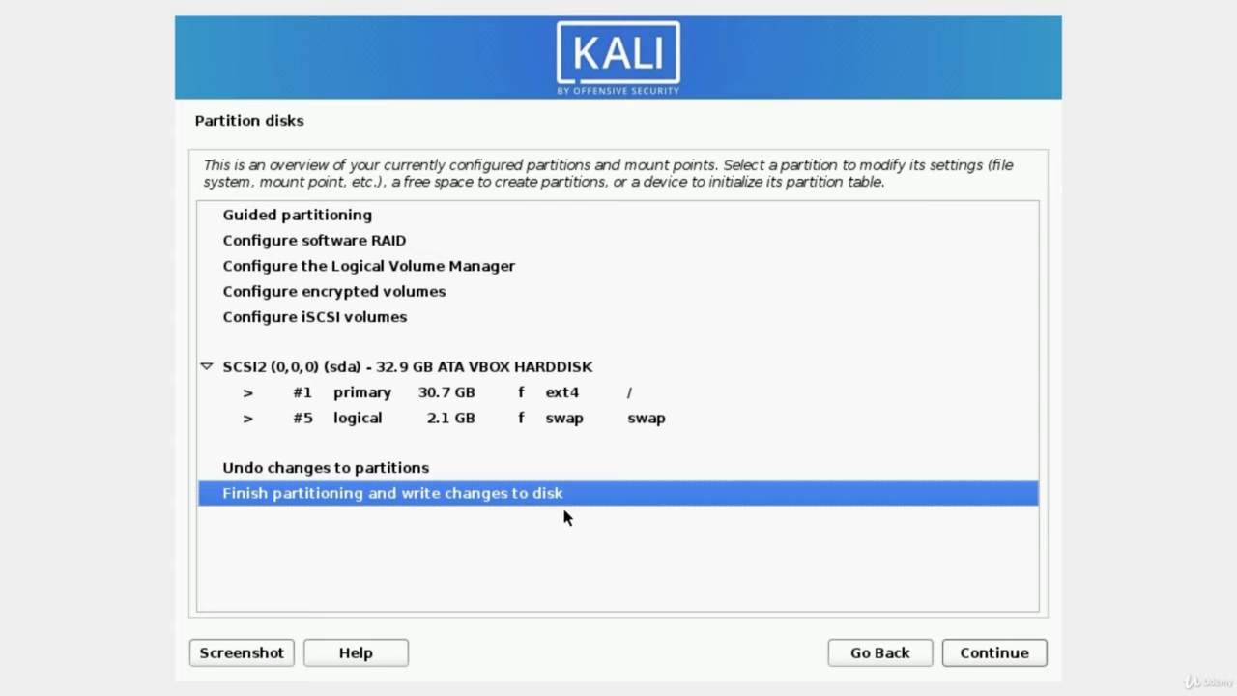
Finish partitioning and confirm Yes to write the changes to disk.
left_click(995, 661)
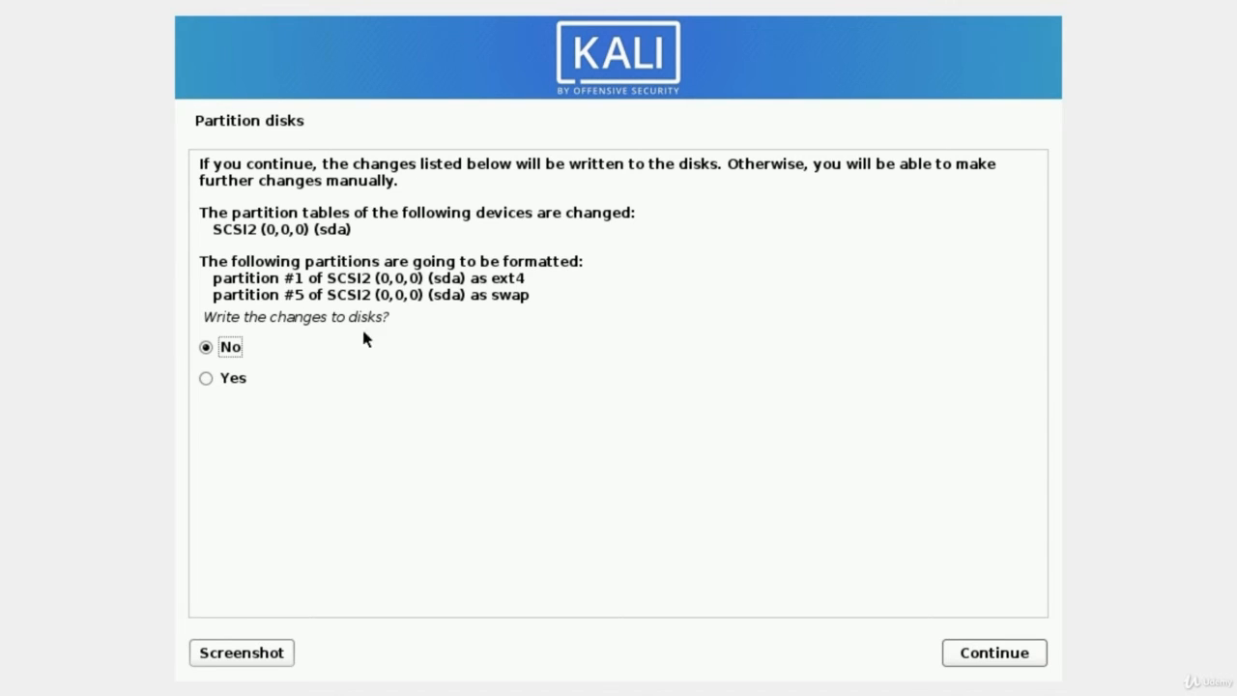
left_click(207, 378)
left_click(984, 657)
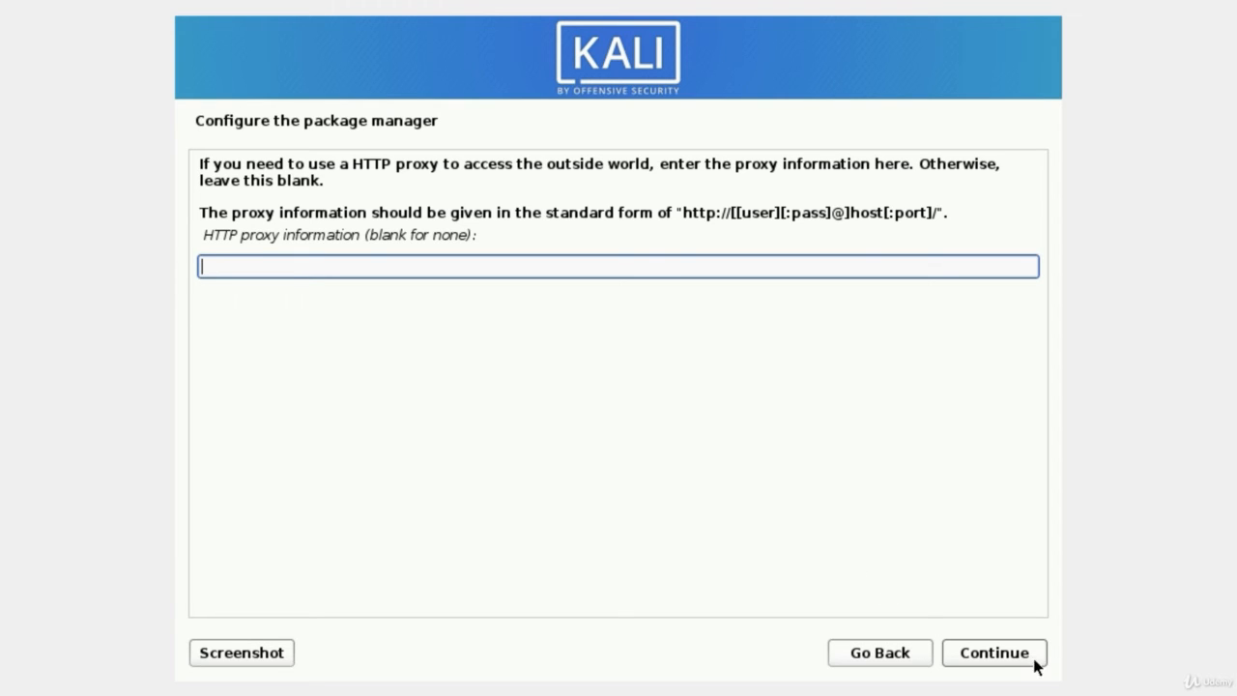
Skip the HTTP proxy, tick the 'large' tool collection, and begin the software installation.
left_click(1002, 655)
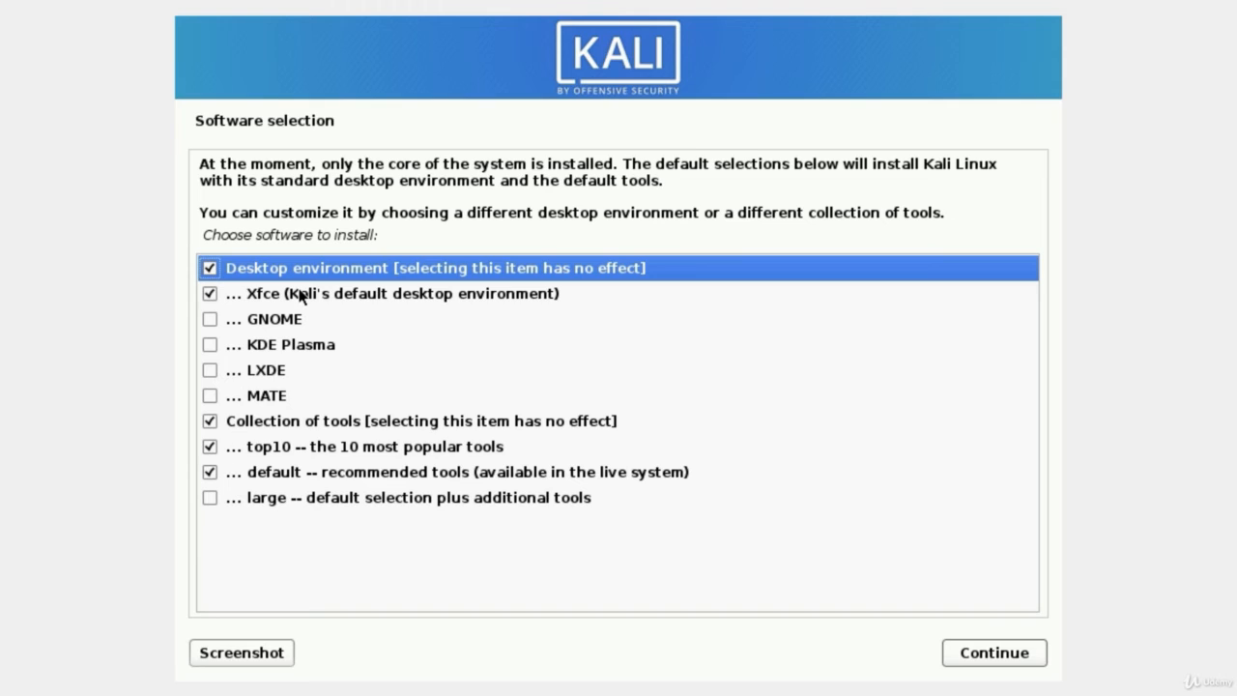
left_click(211, 497)
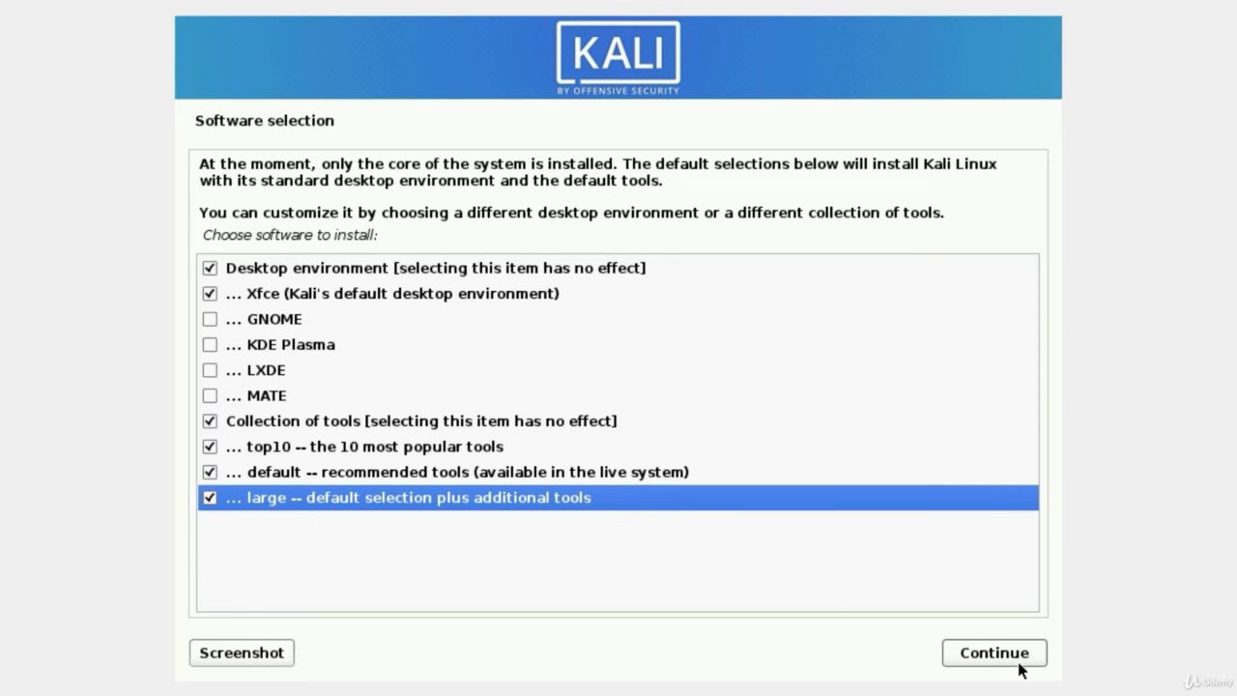
left_click(973, 657)
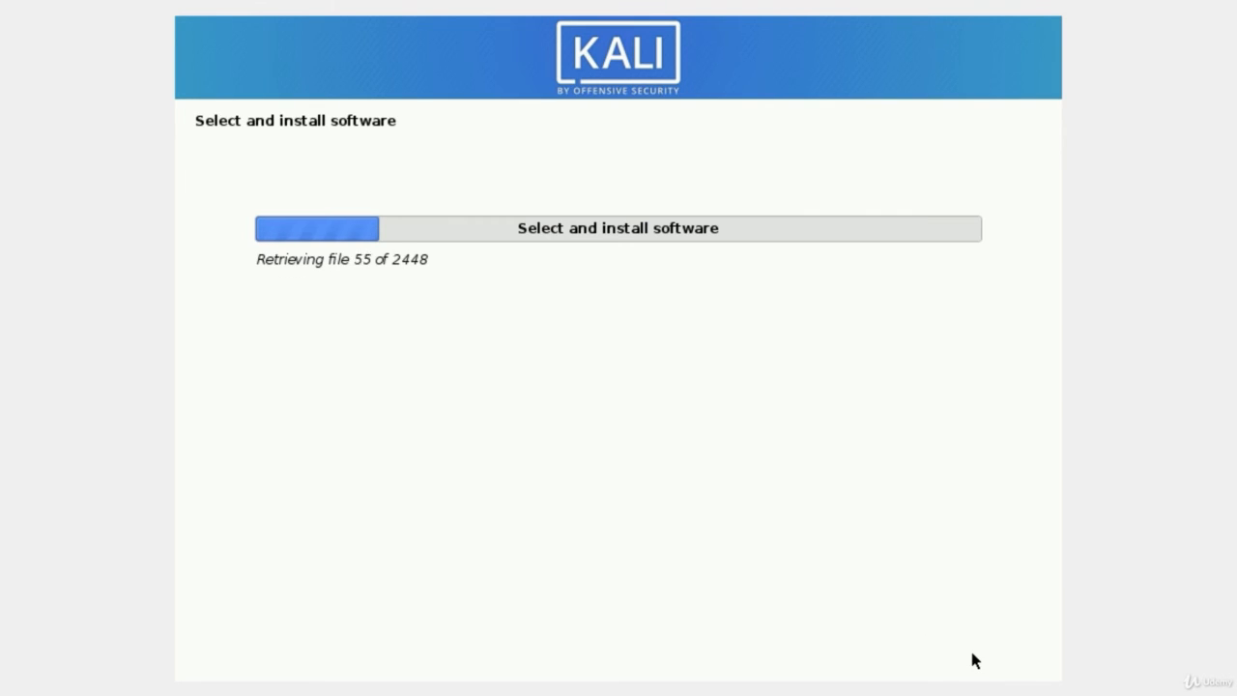